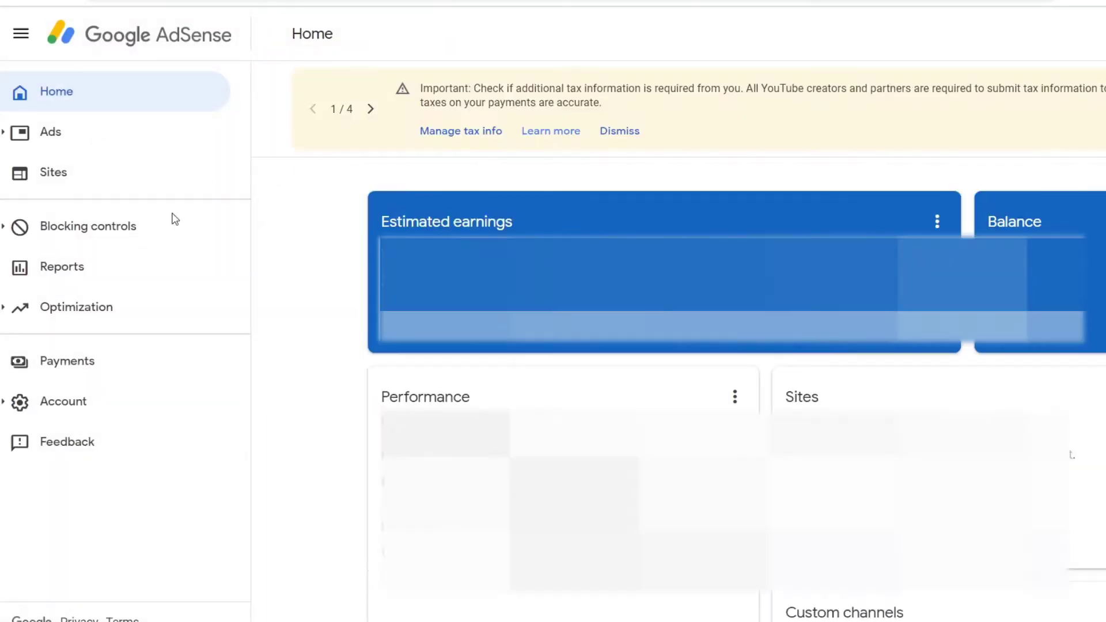
Step: Open the United States tax info form from the payments profile in the payments settings
left_click(81, 373)
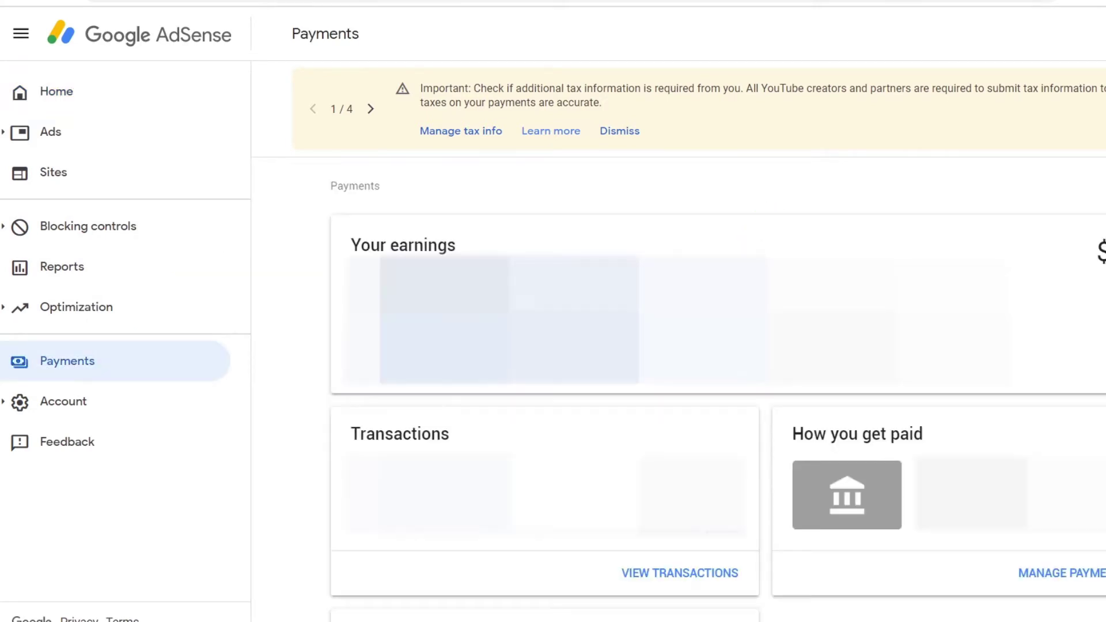
scroll(800, 275, "down", 3)
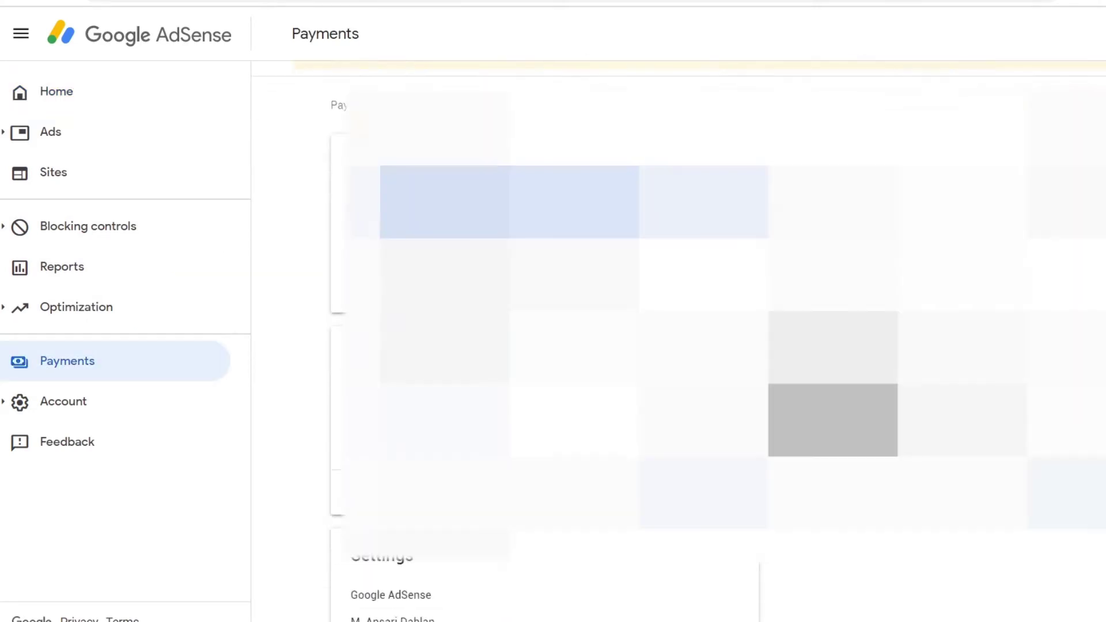
scroll(800, 275, "down", 1)
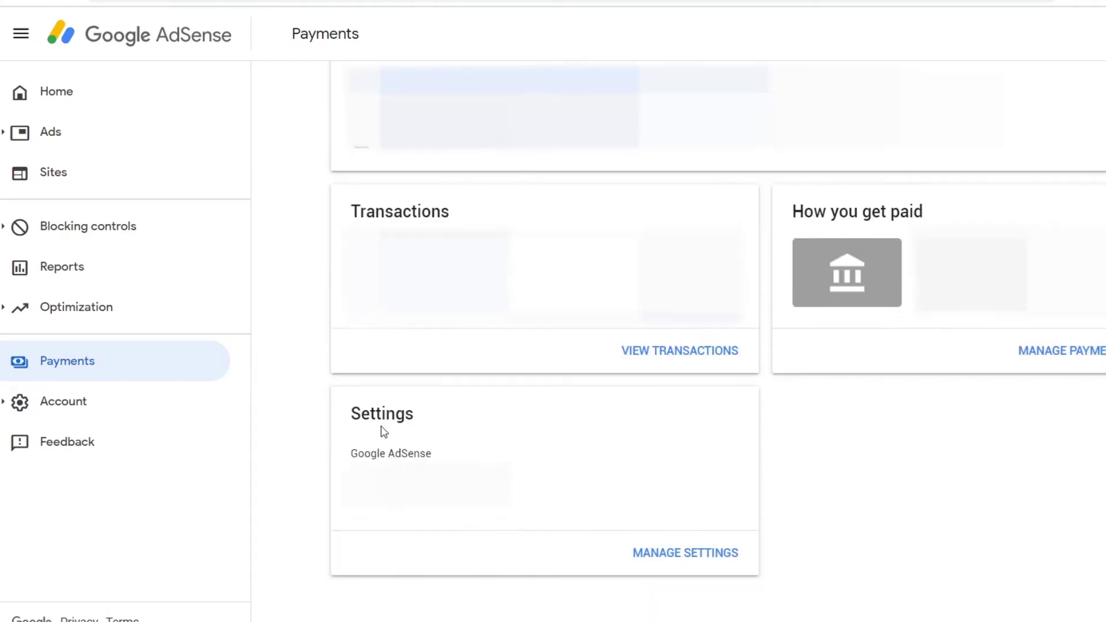
left_click(675, 552)
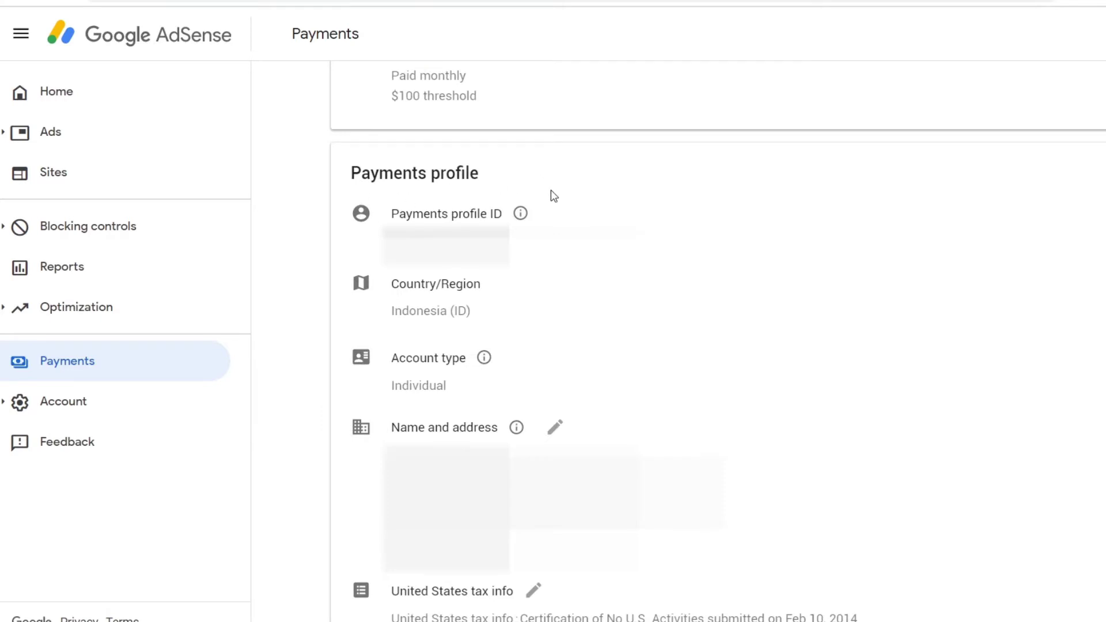
scroll(578, 356, "down", 4)
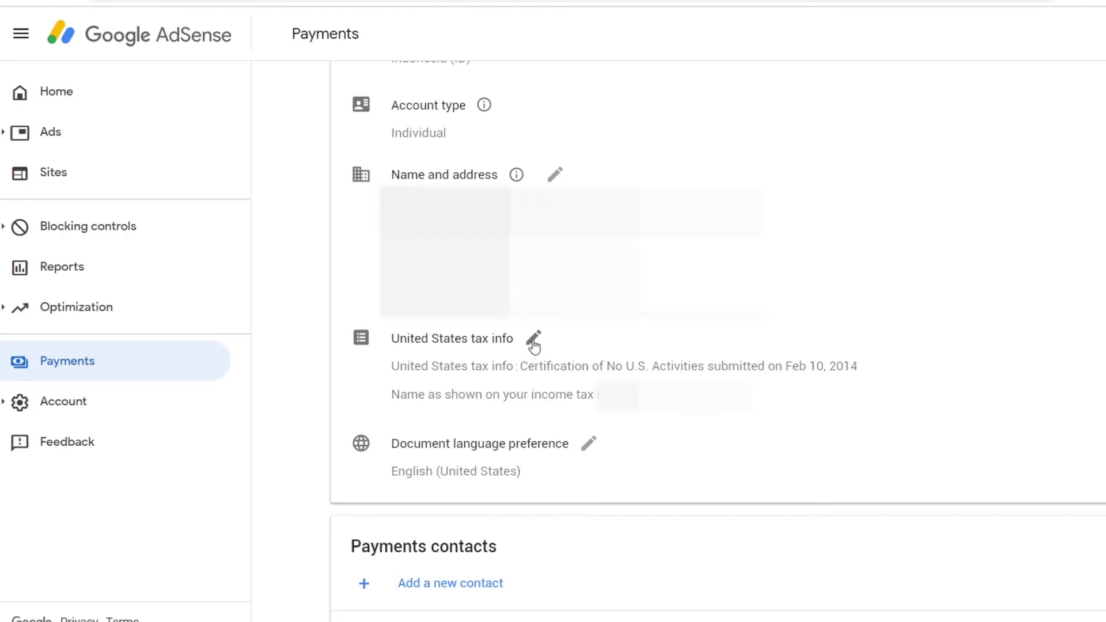
left_click(534, 339)
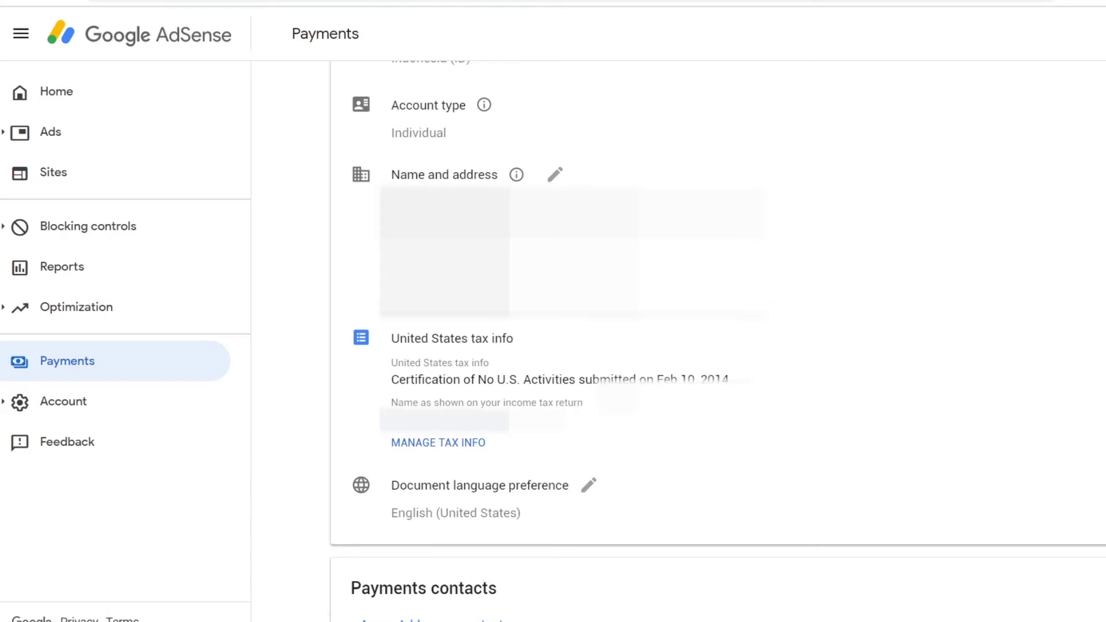
left_click(453, 447)
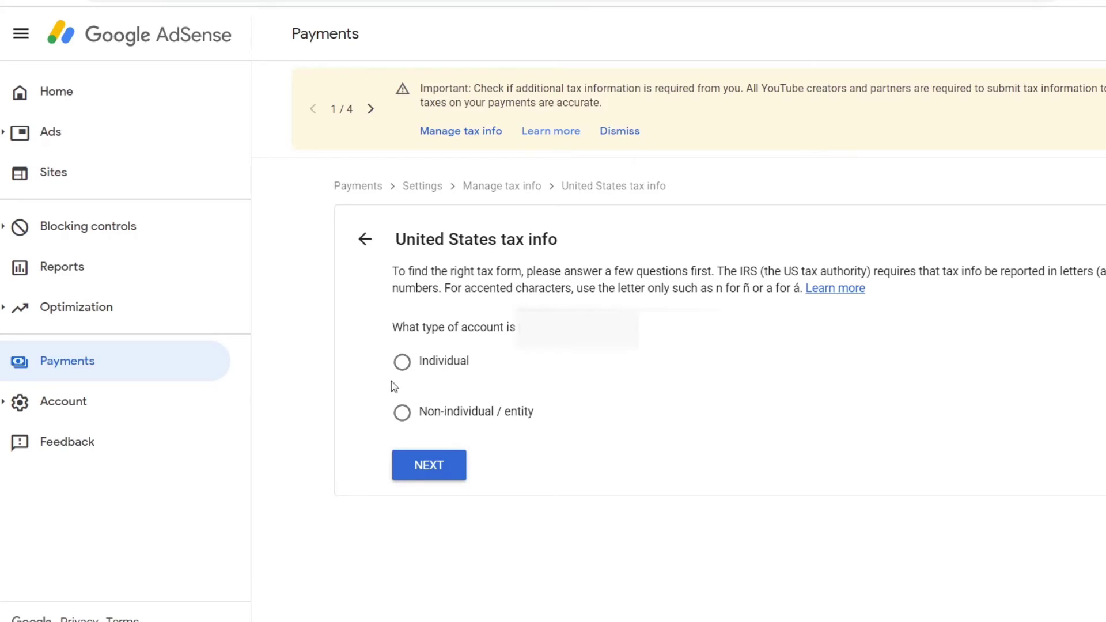
Step: Identify the account as an Individual who is not a US citizen or resident, and start the W-8BEN form
left_click(403, 368)
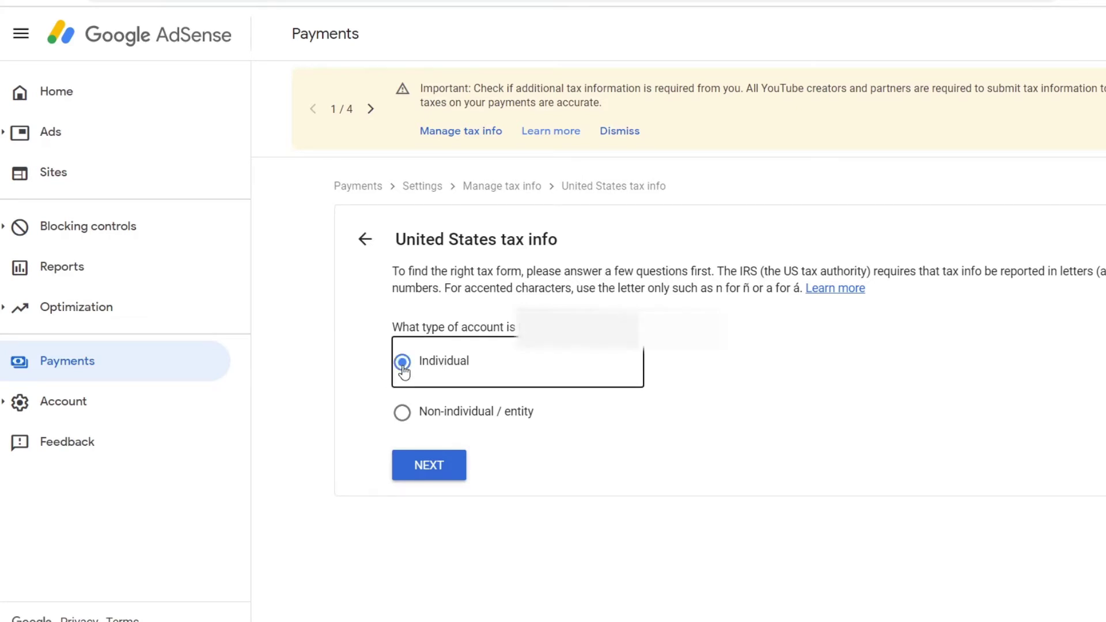
left_click(444, 467)
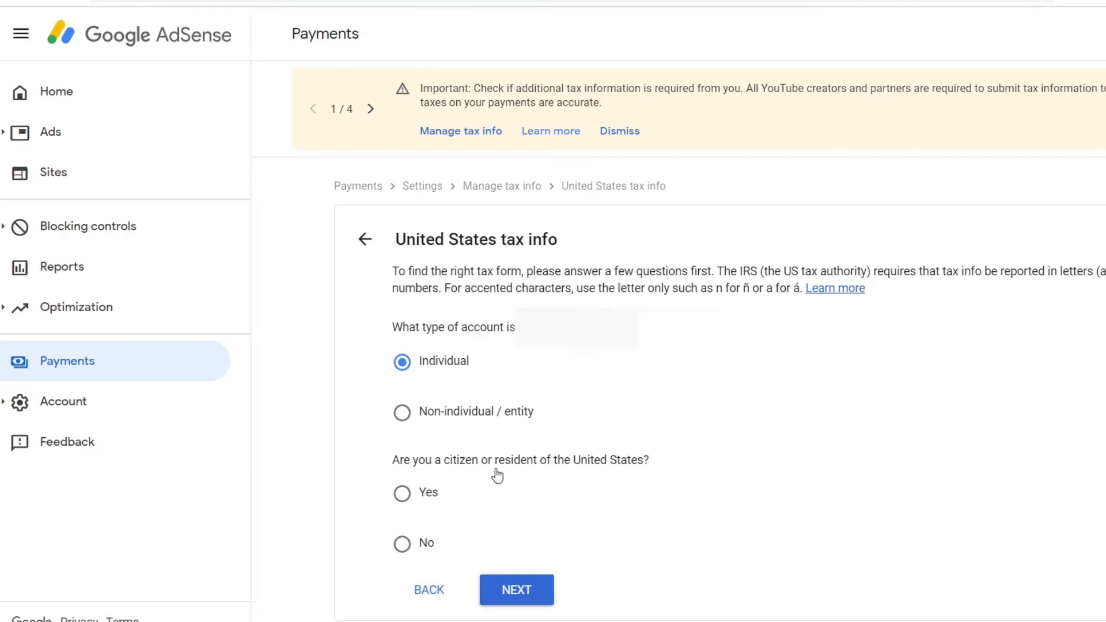
left_click(402, 546)
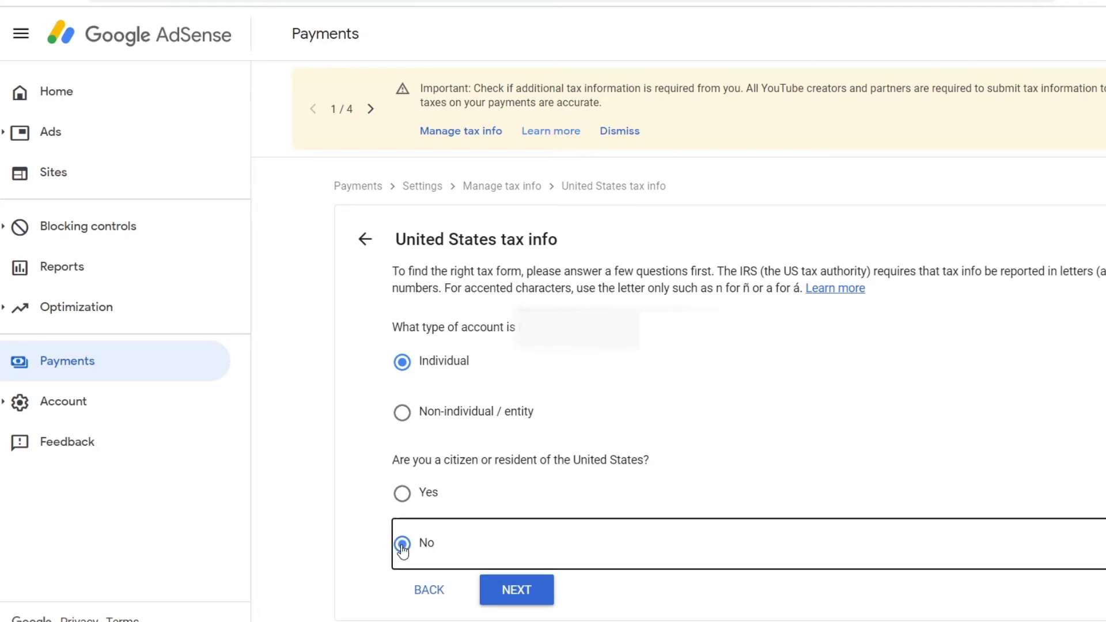
left_click(522, 599)
scroll(527, 551, "down", 2)
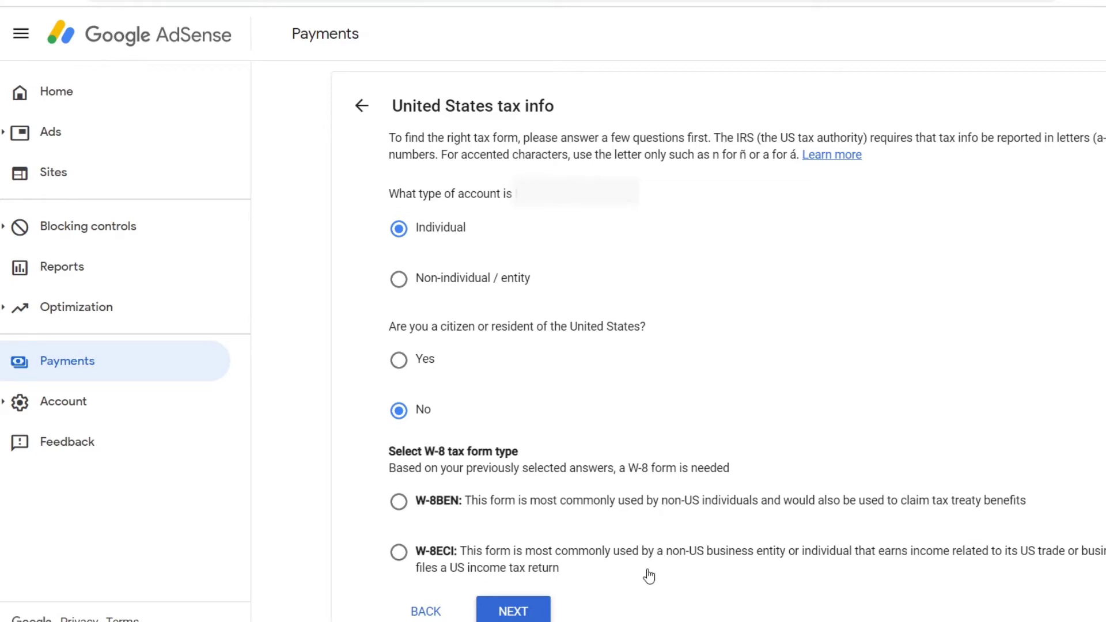
left_click(399, 501)
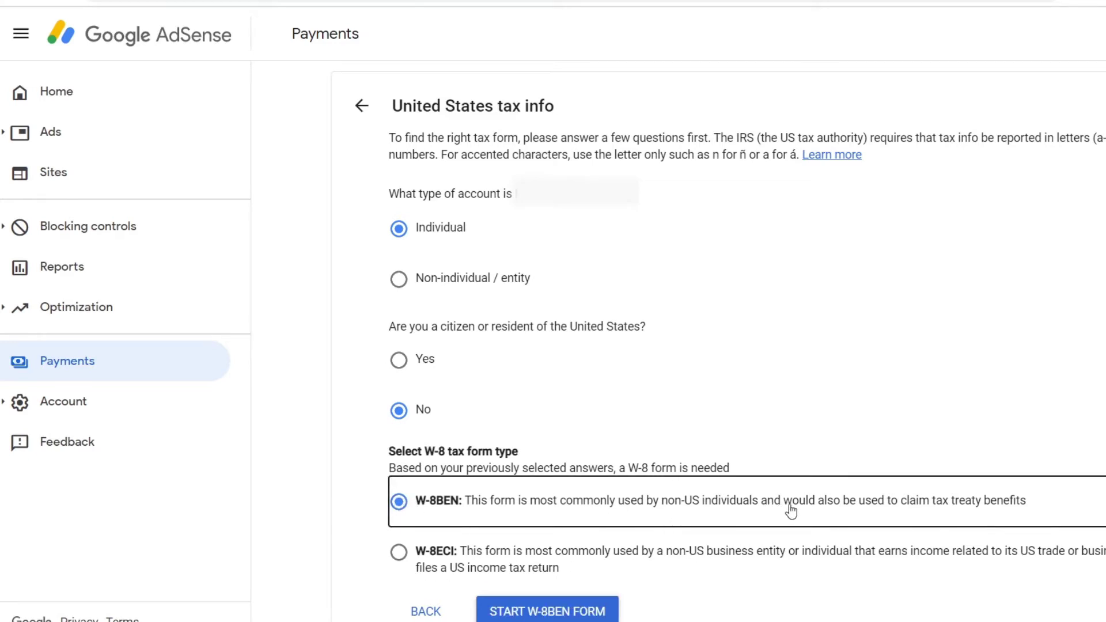
left_click(567, 611)
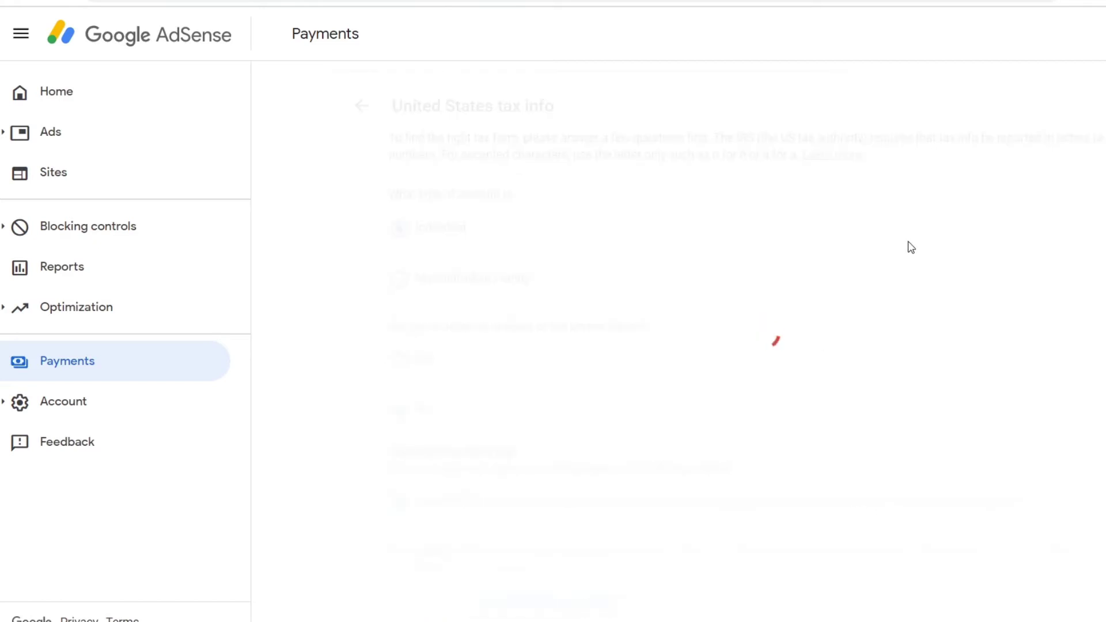
Step: Complete the tax identity section with the DBA name, Indonesia as country of citizenship, and the foreign TIN
left_click(485, 447)
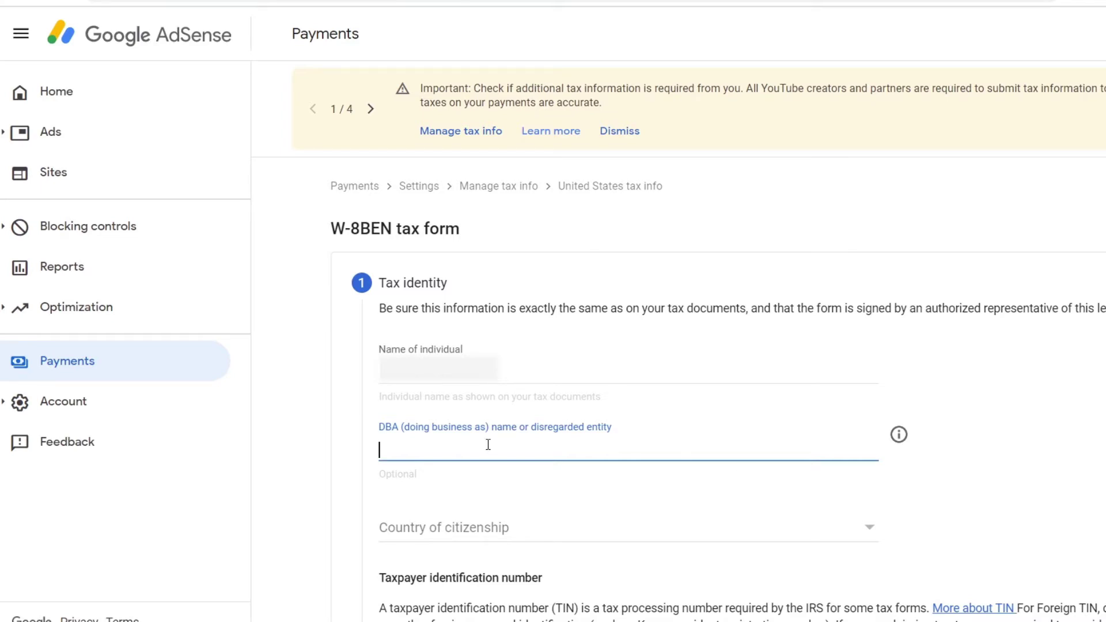
scroll(495, 449, "down", 2)
left_click(496, 454)
scroll(496, 456, "down", 15)
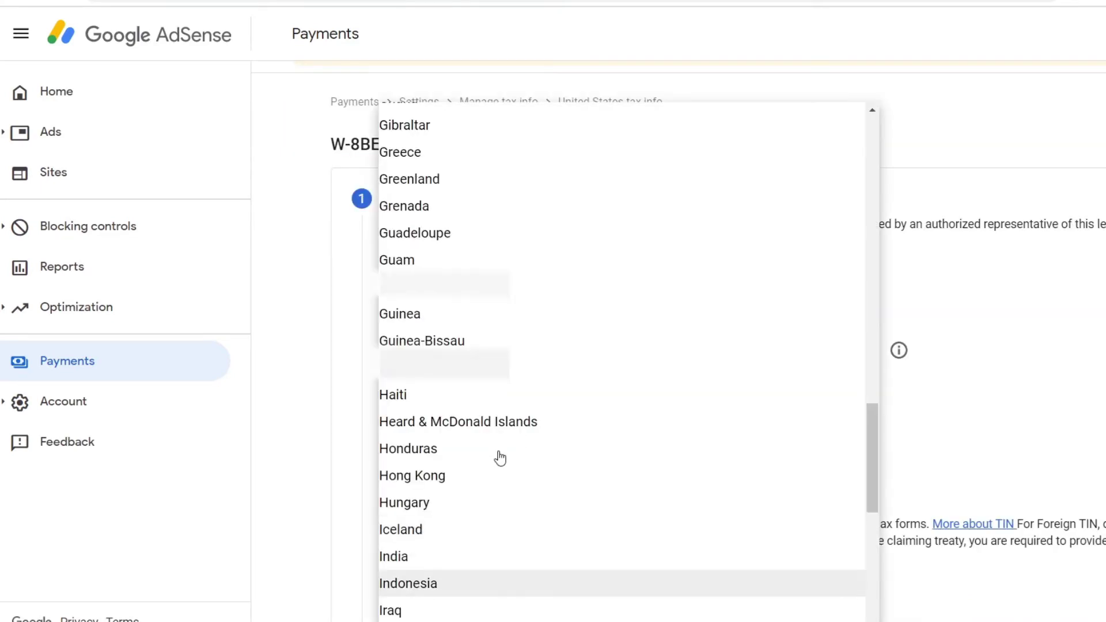
left_click(434, 417)
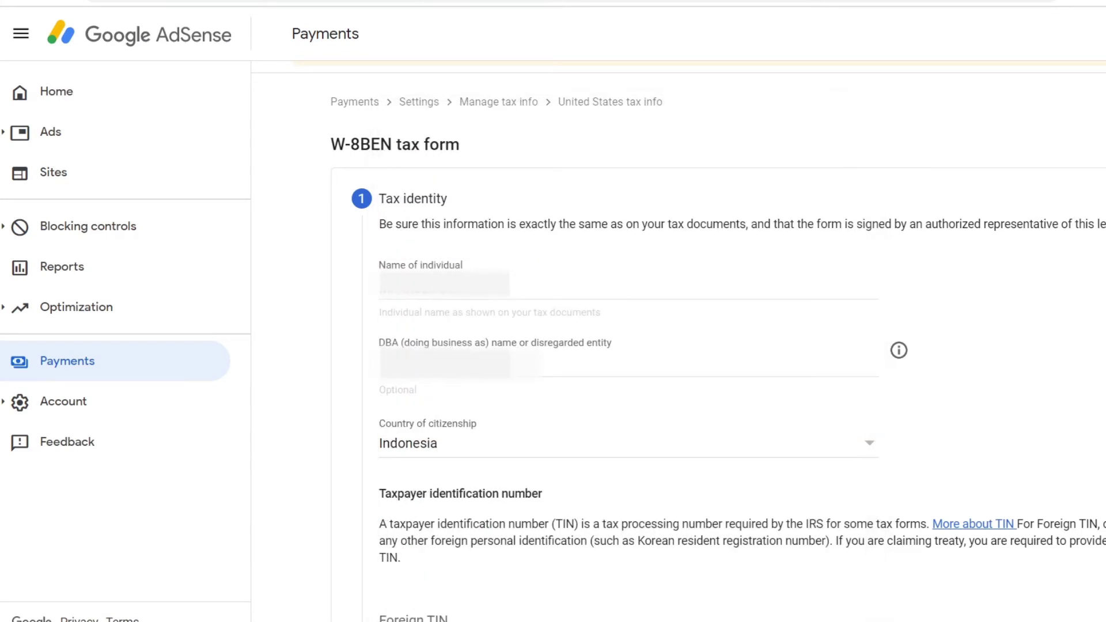
scroll(493, 251, "down", 5)
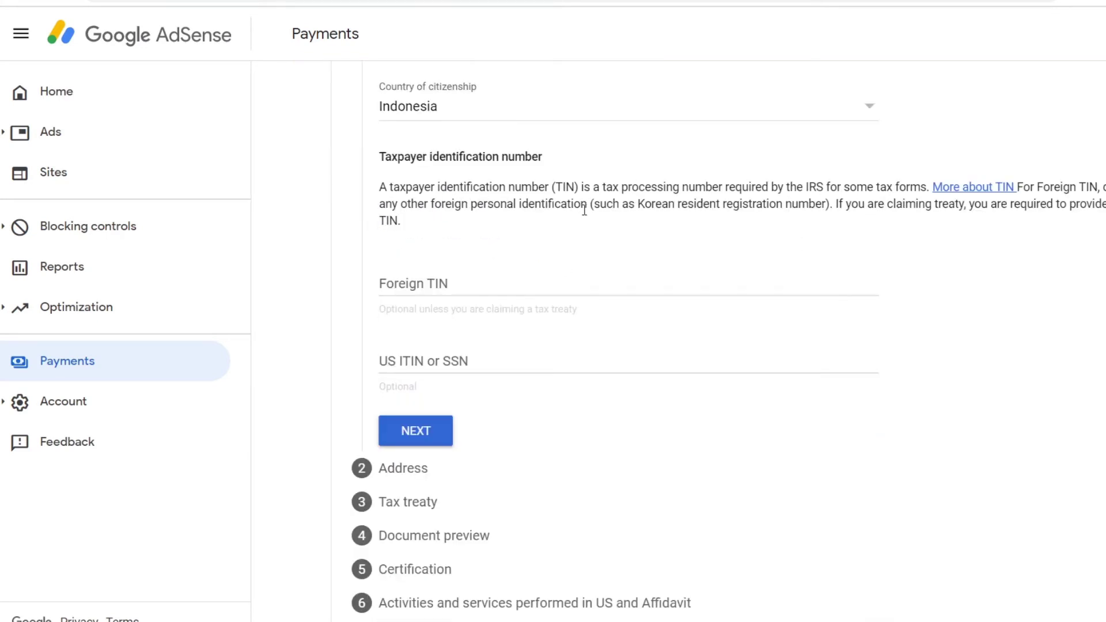
left_click(584, 283)
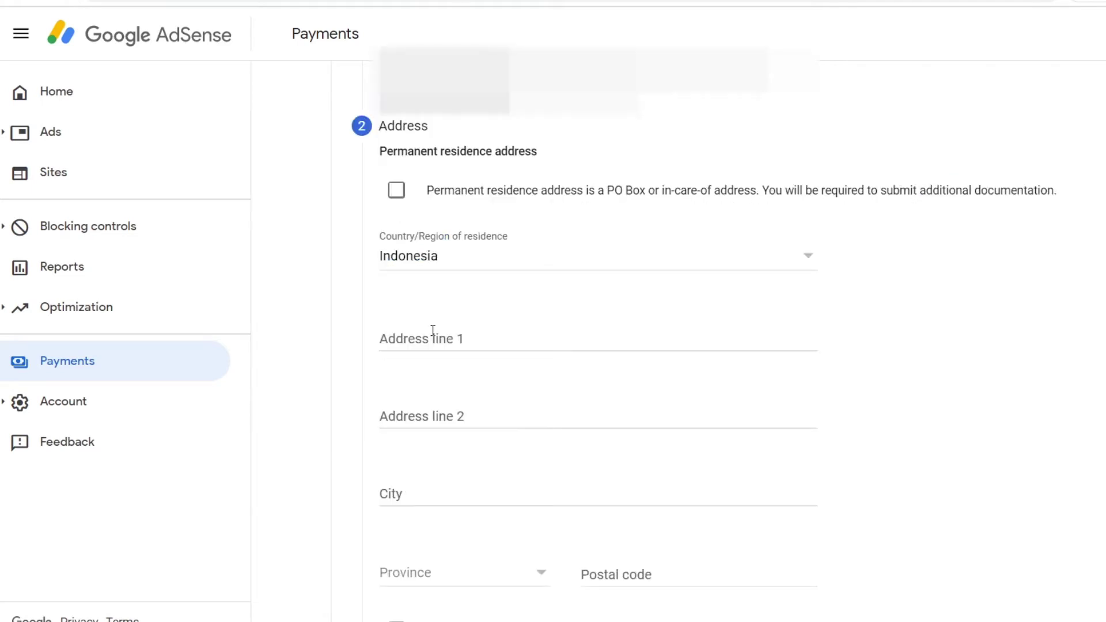
Step: Fill in the permanent residence address, keep the mailing address the same, and continue to the tax treaty section
left_click(432, 331)
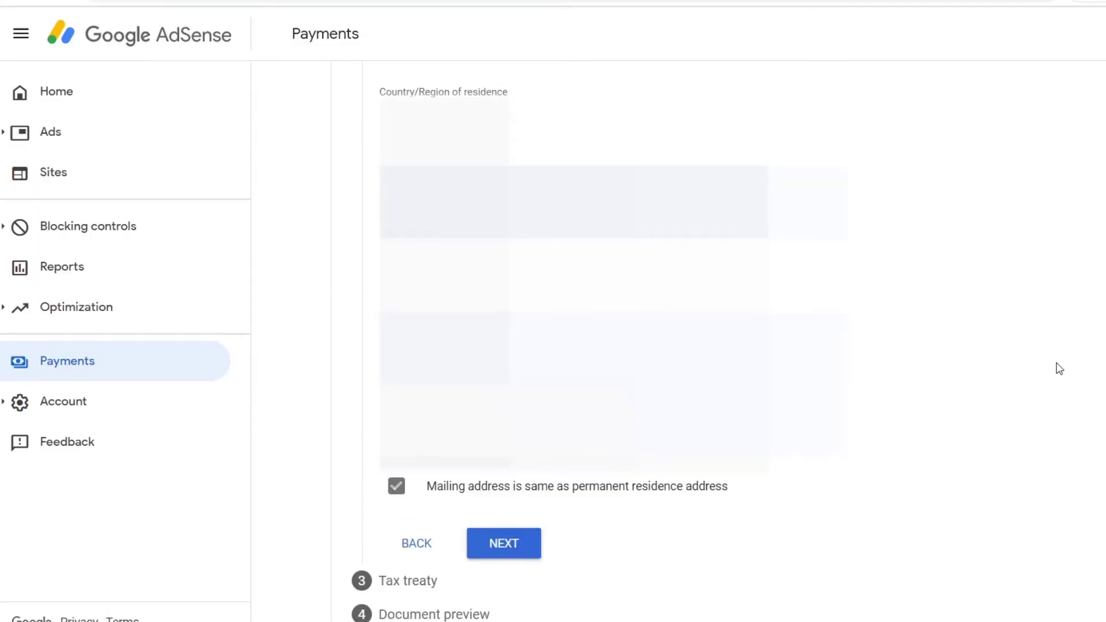
scroll(1056, 368, "down", 2)
left_click(518, 468)
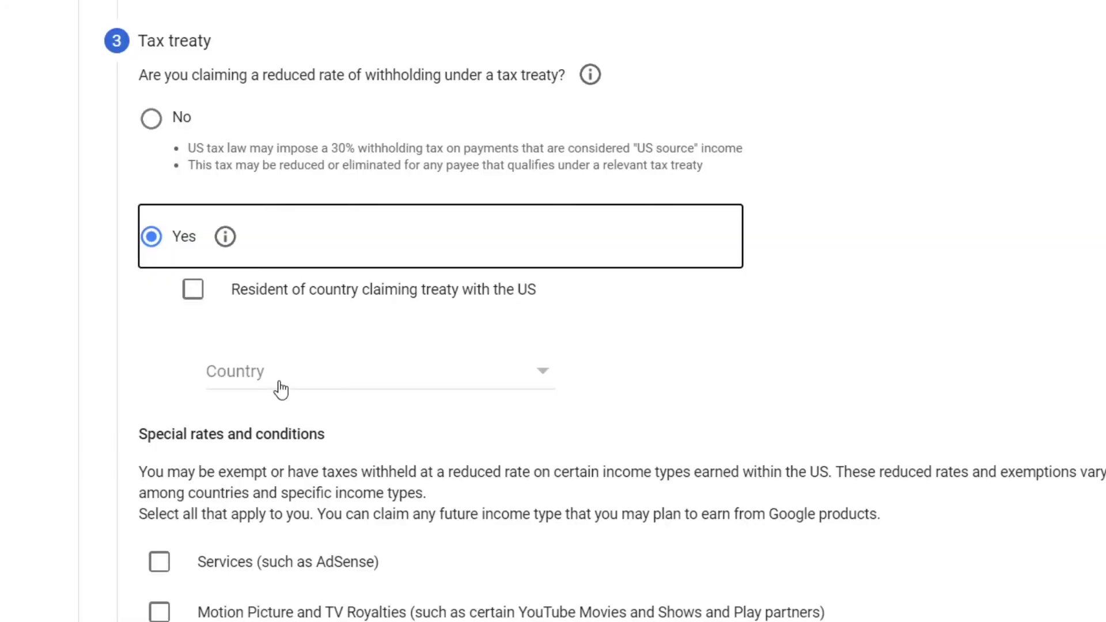
Step: Claim the reduced withholding rate as a resident of Indonesia, a country claiming treaty with the US
left_click(281, 390)
scroll(279, 388, "down", 5)
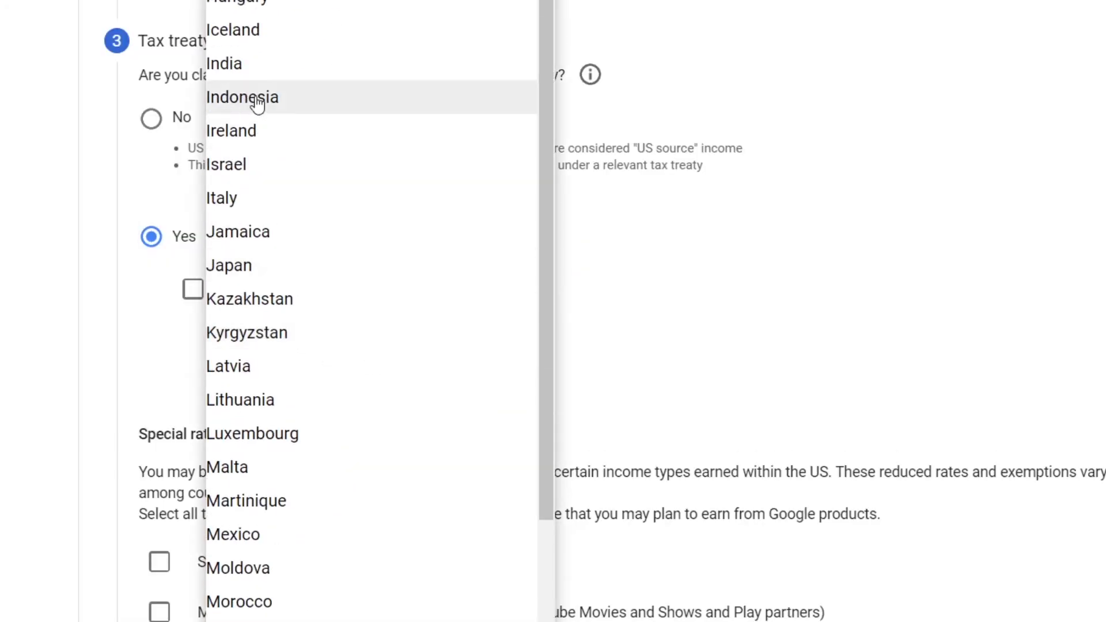
left_click(269, 107)
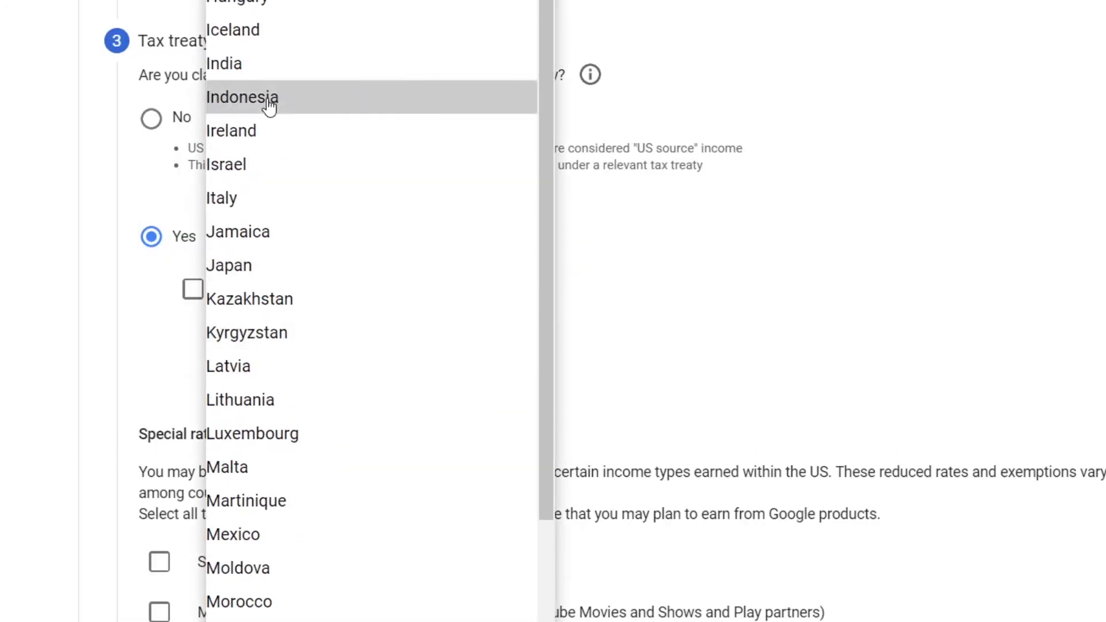
left_click(191, 288)
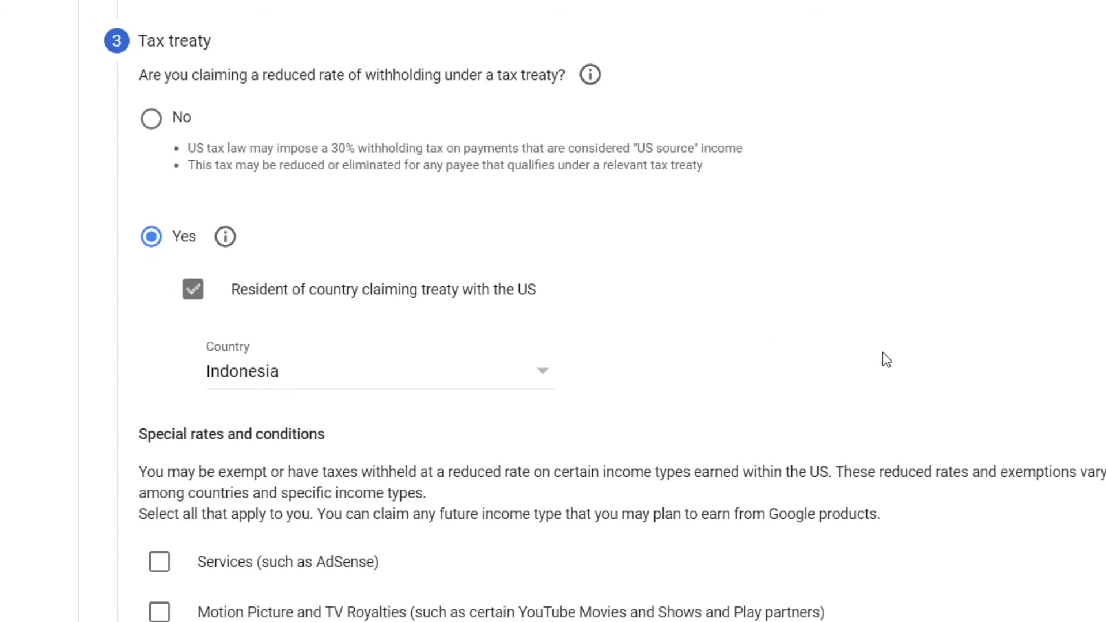
Step: Claim the Services income type under Article 8 and paragraph 1 at 0% (Reduced treaty rate), and confirm the treaty terms are met
scroll(1029, 387, "down", 5)
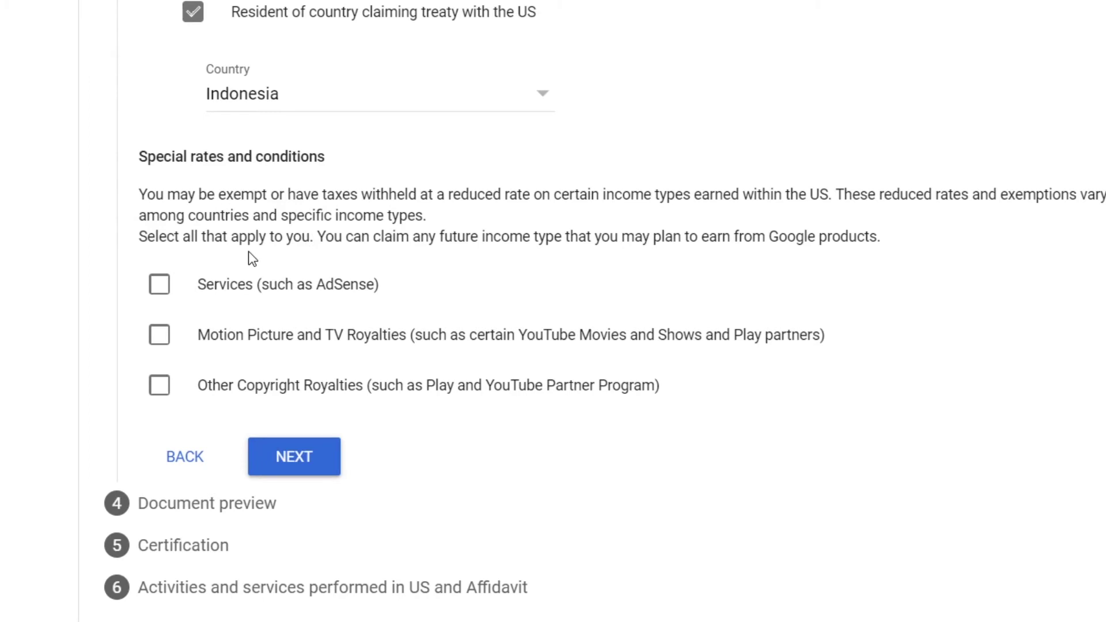
left_click(158, 285)
scroll(355, 276, "down", 2)
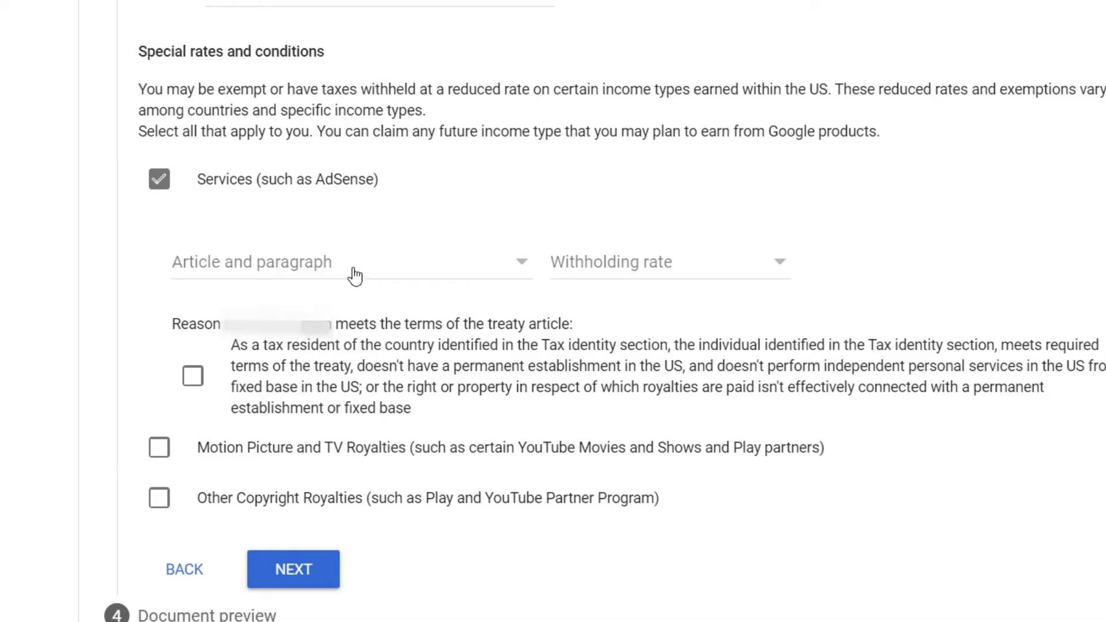
left_click(355, 276)
left_click(356, 297)
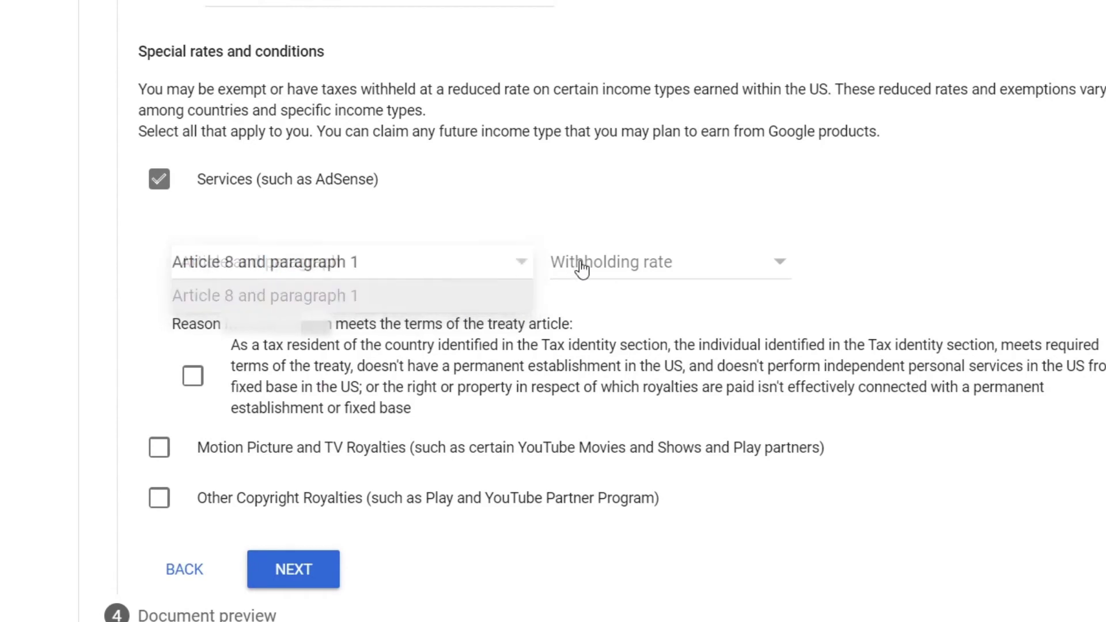
left_click(601, 266)
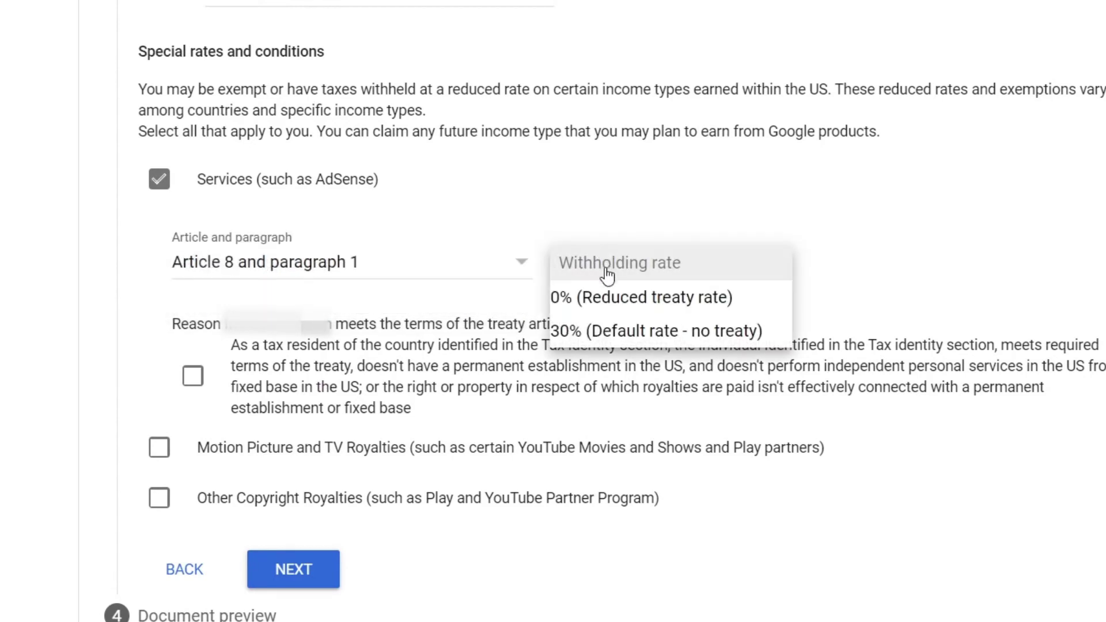
left_click(628, 297)
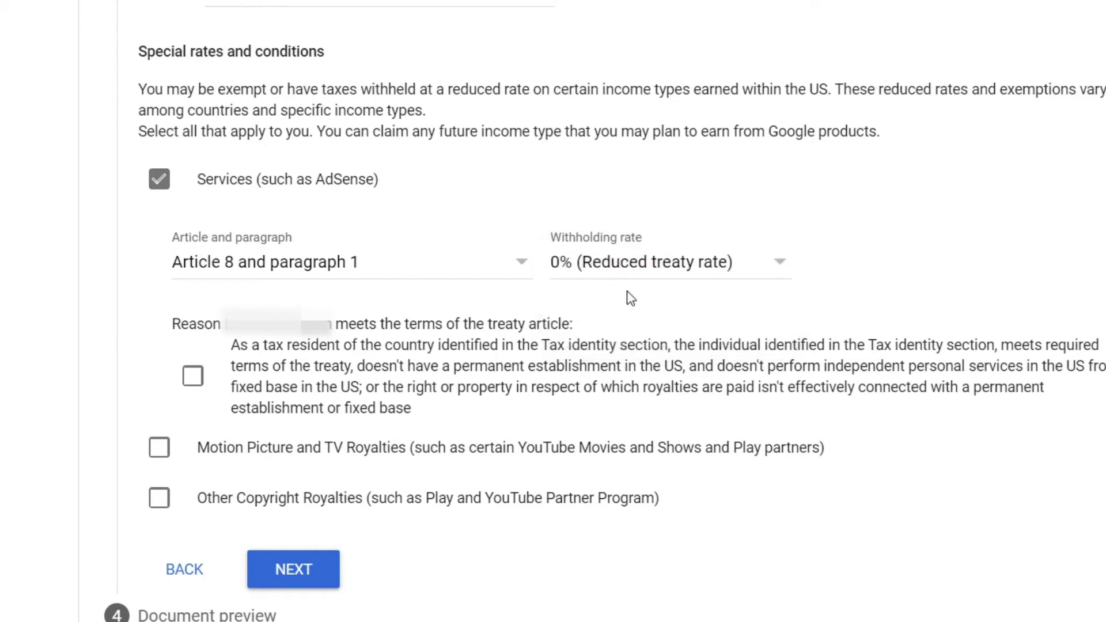
left_click(645, 261)
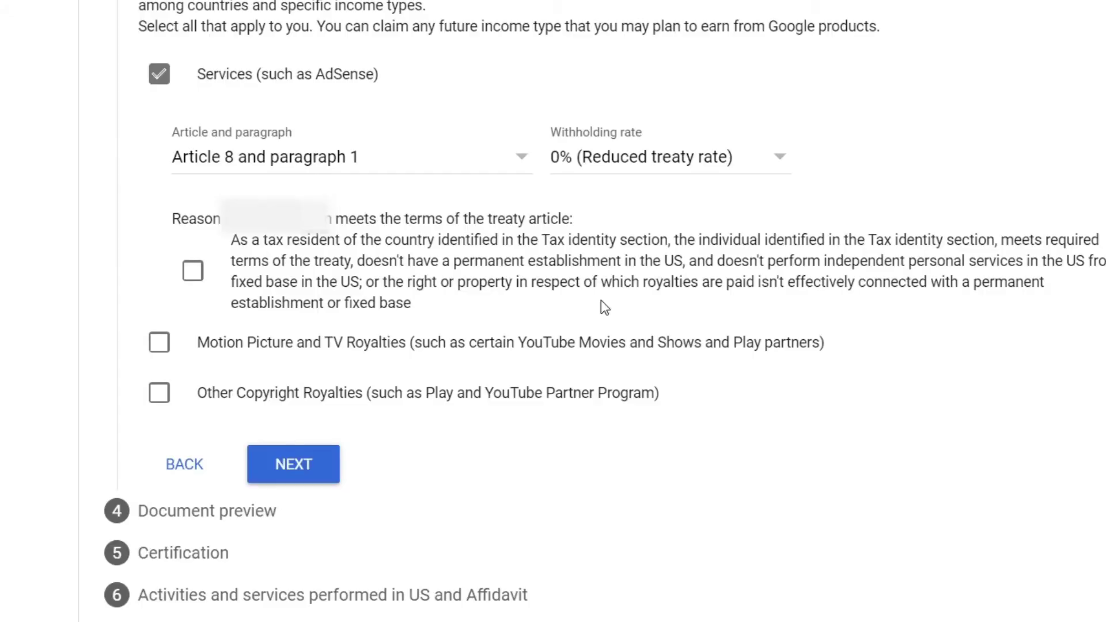
left_click(217, 294)
Step: Claim Motion Picture and TV Royalties under Article 13 and paragraph 2 at 10% (Reduced treaty rate), and confirm the treaty terms are met
left_click(159, 343)
left_click(380, 426)
left_click(388, 459)
left_click(691, 426)
left_click(703, 459)
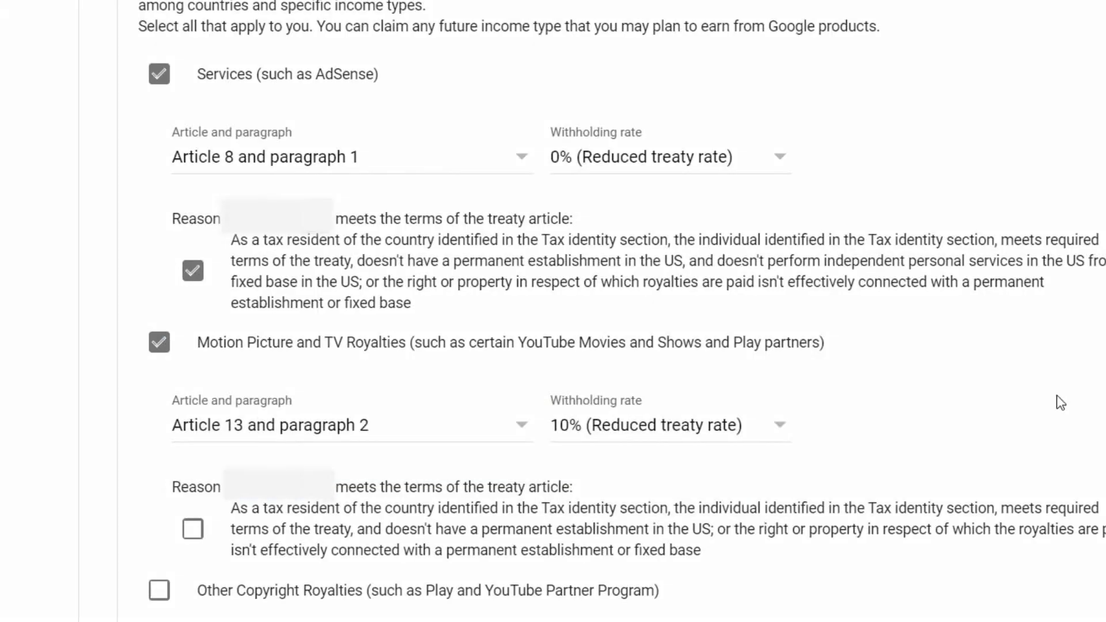
scroll(1056, 400, "down", 3)
left_click(193, 326)
Step: Claim Other Copyright Royalties under Article 13 and paragraph 2 at 10%, confirm the treaty terms, and continue to the document preview
left_click(159, 388)
scroll(161, 387, "down", 2)
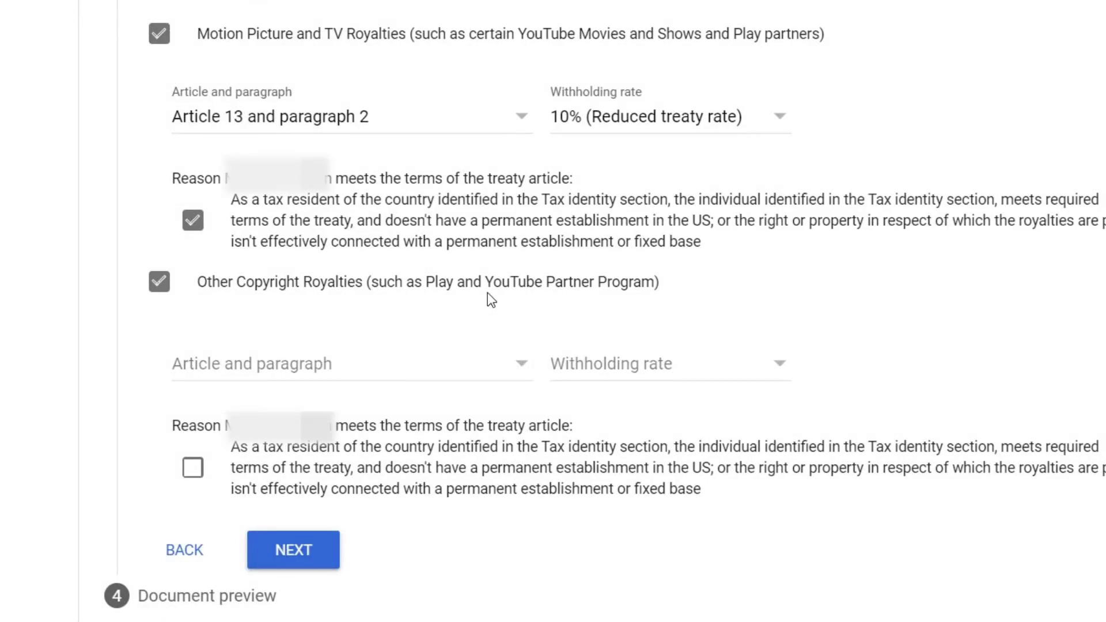
left_click_drag(487, 291, 650, 288)
left_click(648, 285)
scroll(648, 286, "down", 2)
left_click(346, 271)
left_click(375, 304)
left_click(593, 271)
left_click(717, 304)
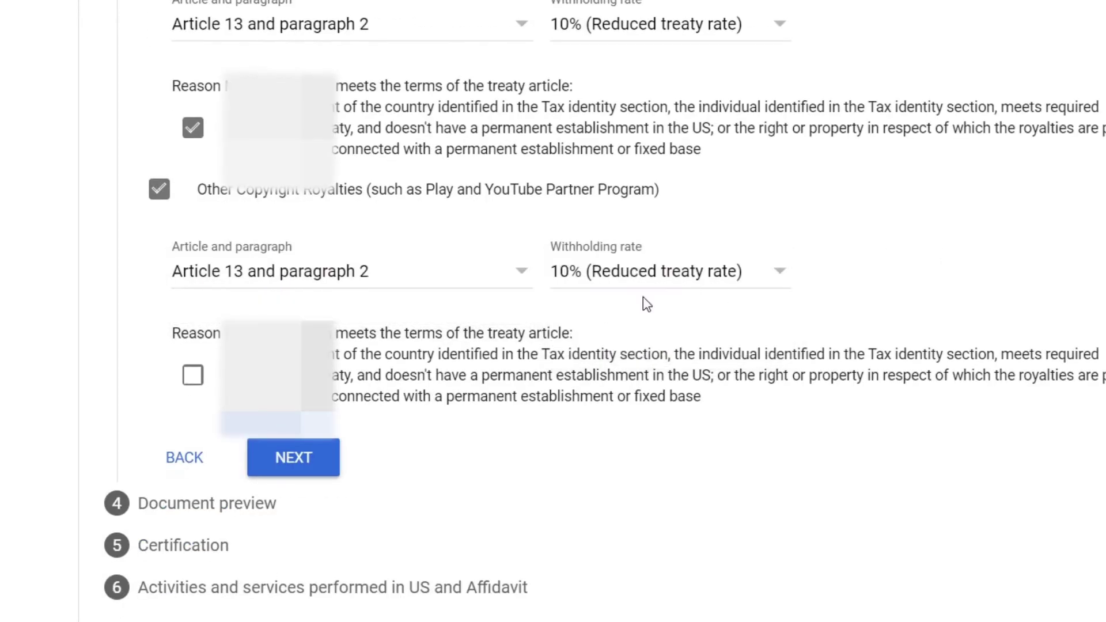
left_click(193, 375)
left_click(297, 469)
Step: Confirm the generated W-8BEN documents as reviewed and enter the full legal name as the certification signature
scroll(553, 311, "down", 2)
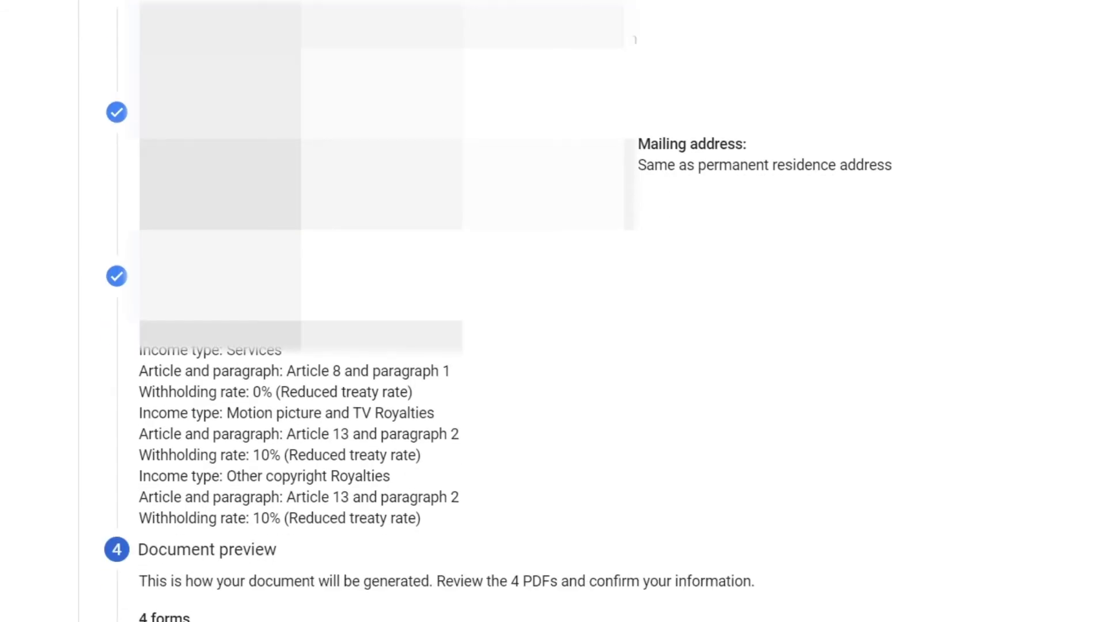
scroll(553, 311, "down", 4)
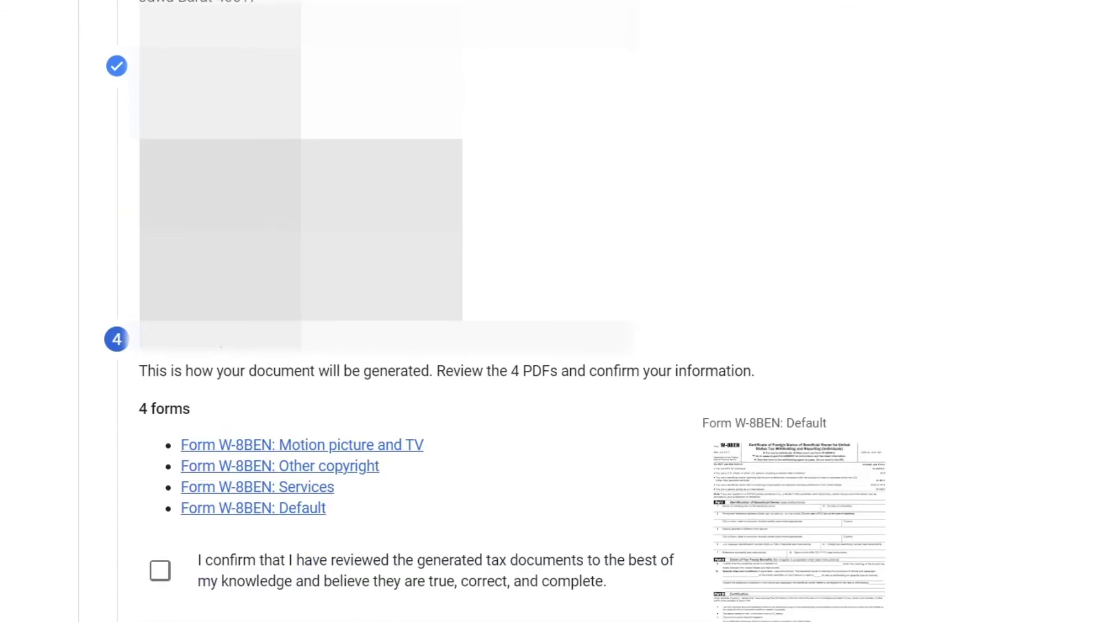
scroll(299, 226, "down", 4)
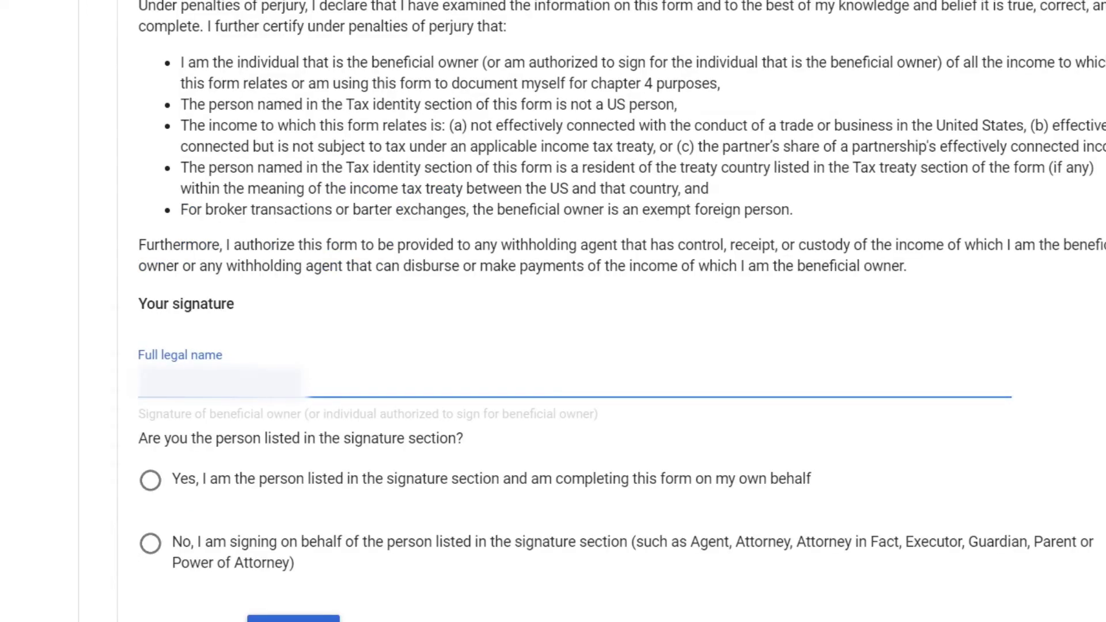
Step: Declare being the person listed in the signature section, completing the form on one's own behalf, and continue to the final section
left_click(773, 471)
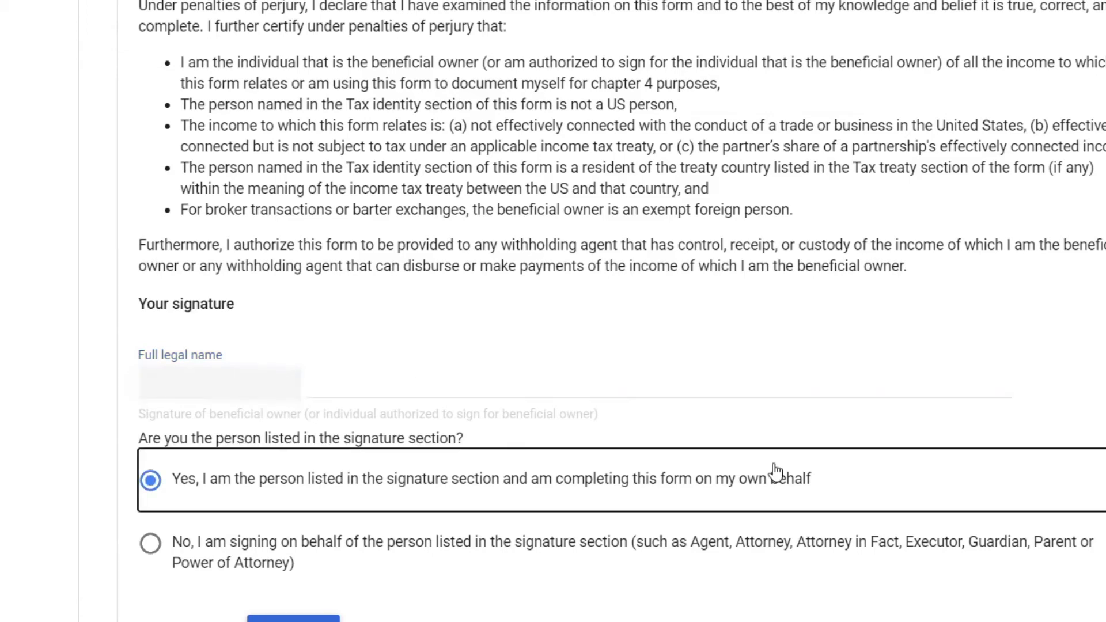
scroll(311, 443, "down", 2)
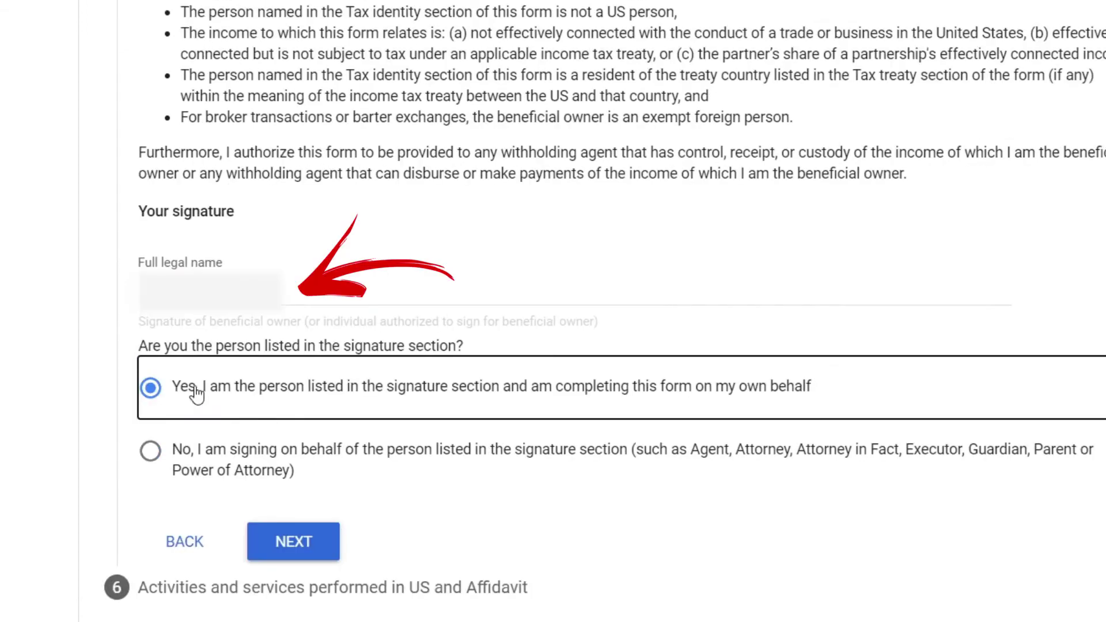
left_click(282, 547)
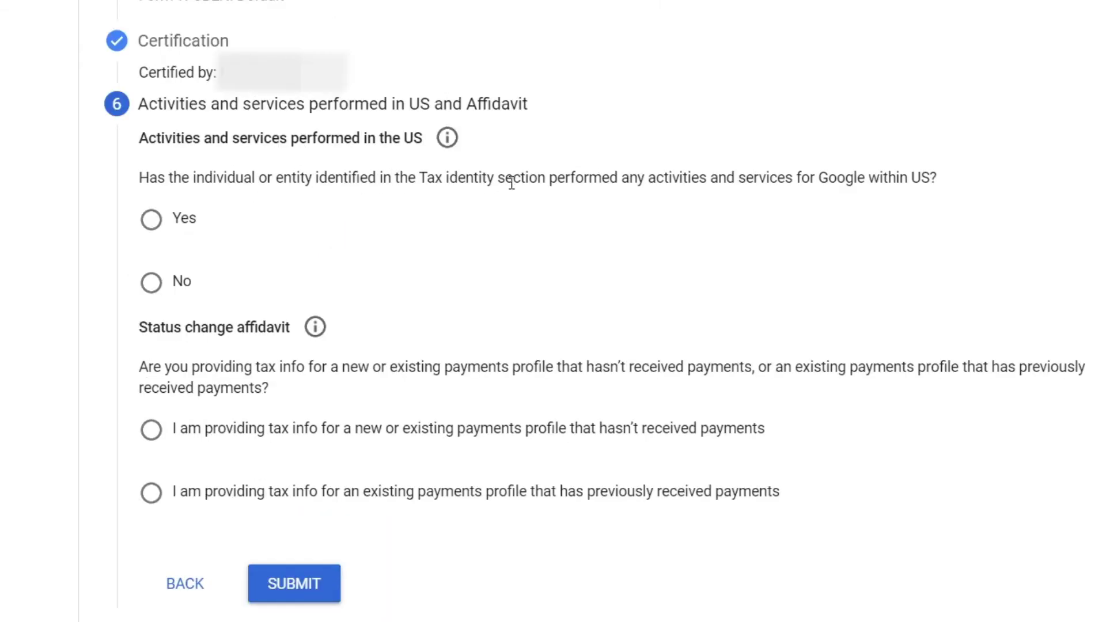
Step: Answer No to having performed any activities and services for Google within the US
left_click(152, 284)
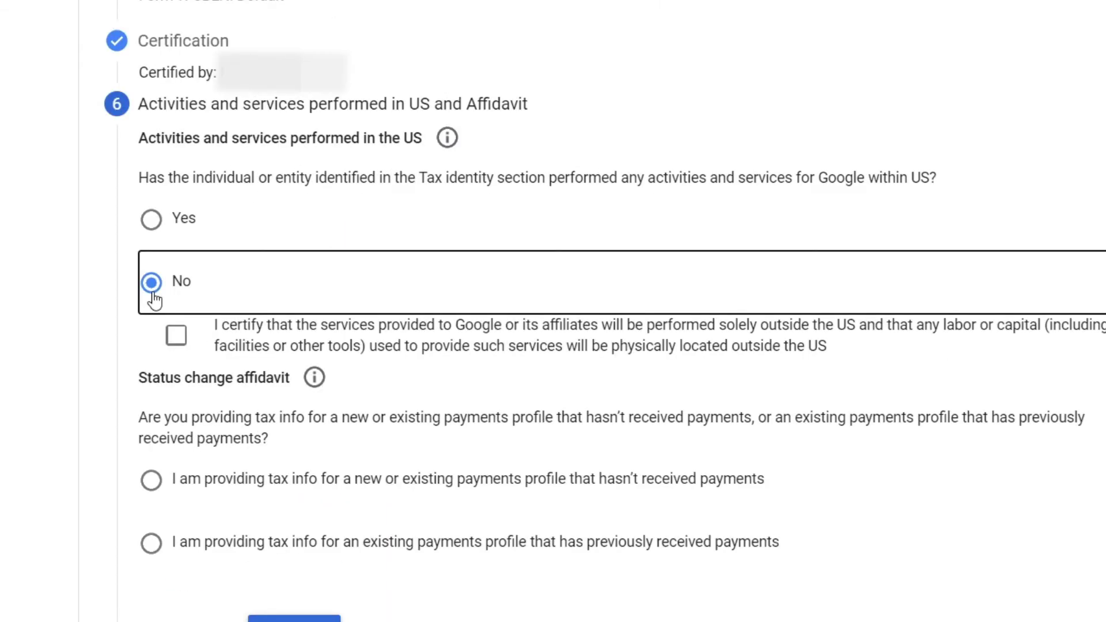